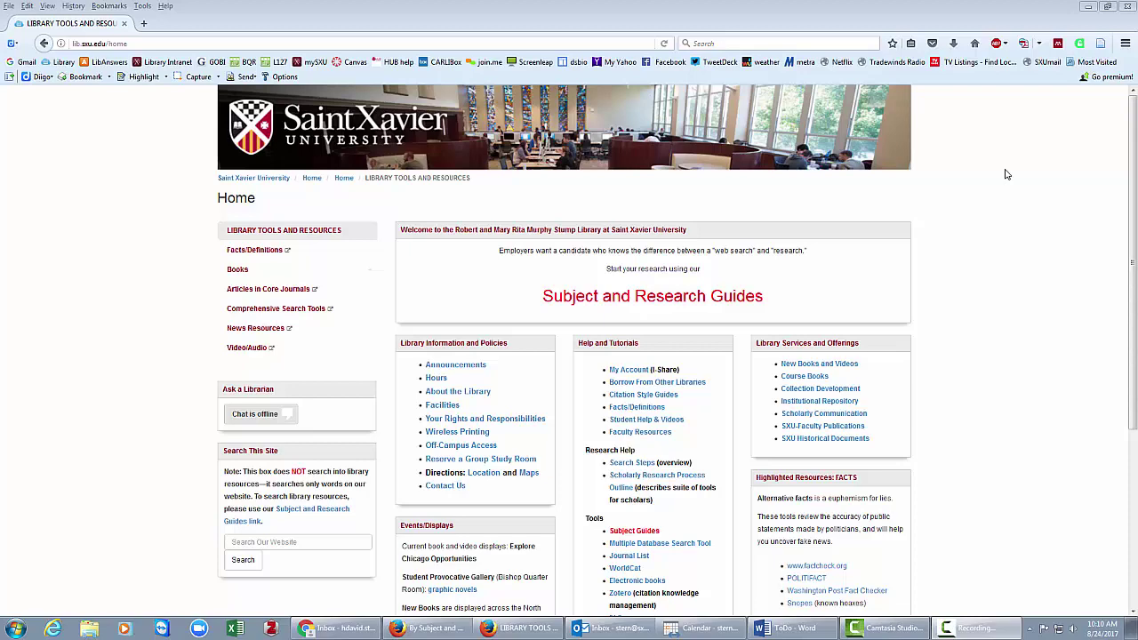
- Open SimplyAnalytics from the library's Business subject guide and sign in as a guest
left_click(625, 303)
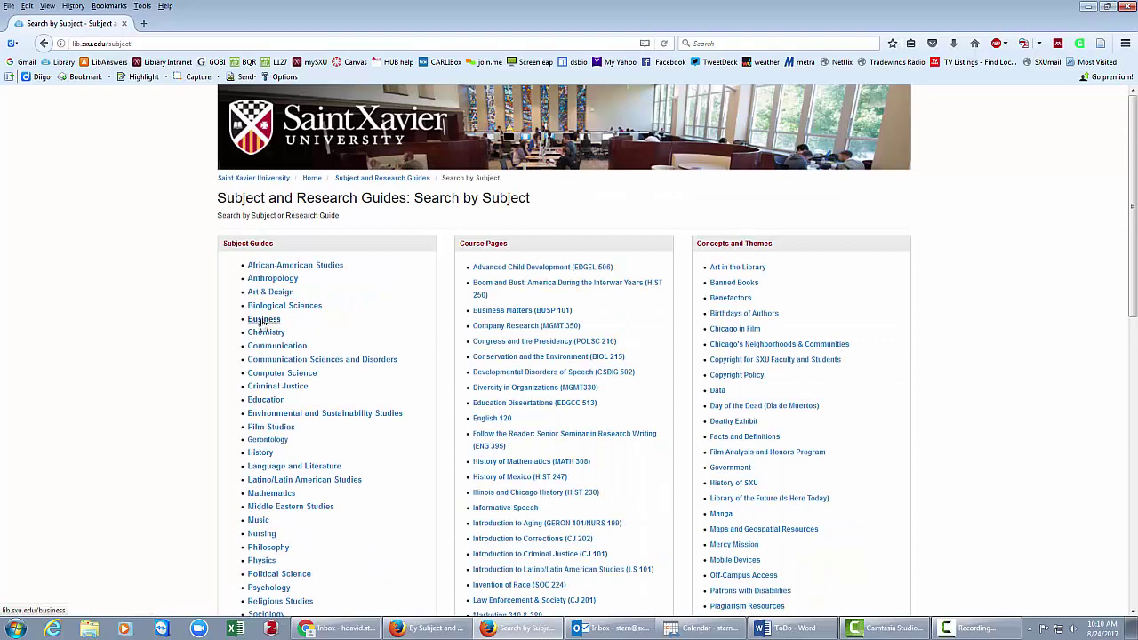
left_click(263, 320)
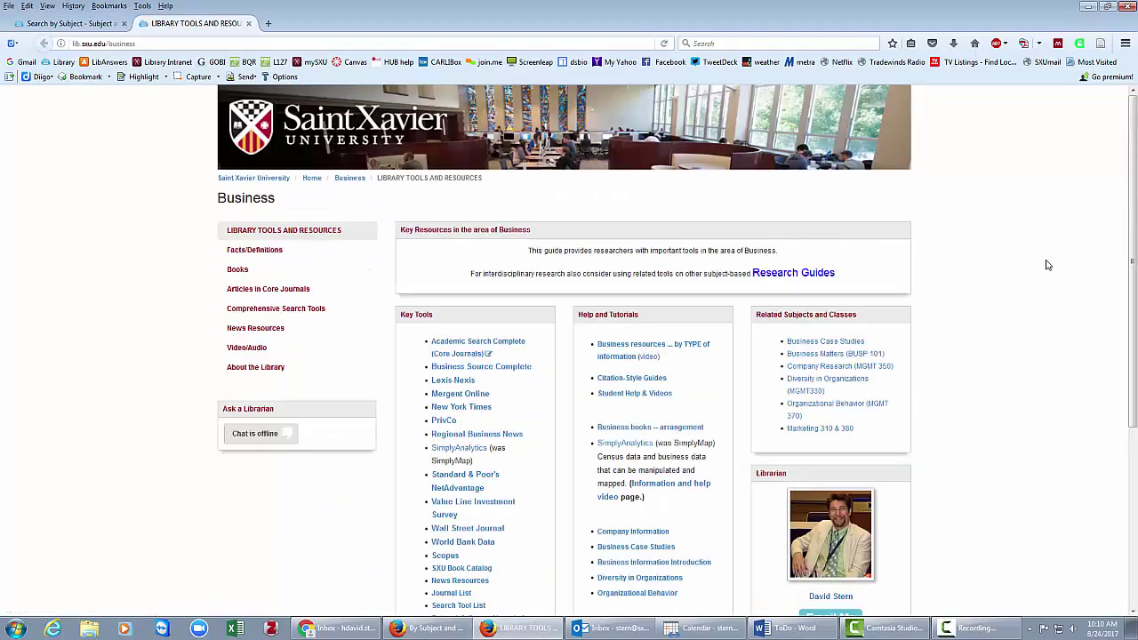
scroll(1048, 267, "down", 1)
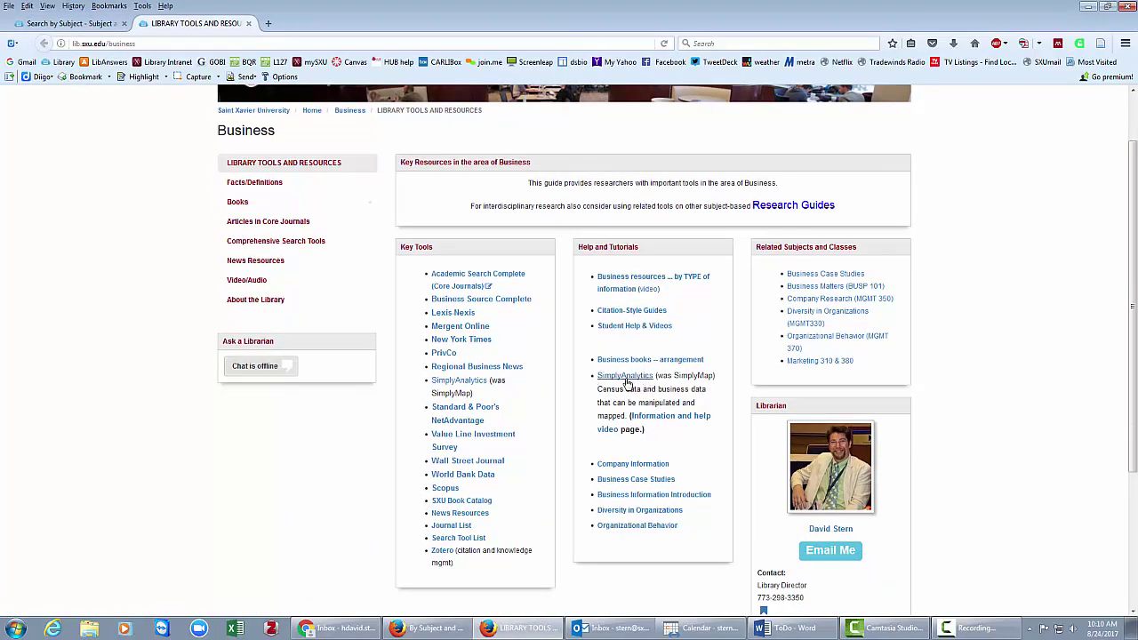
left_click(633, 378)
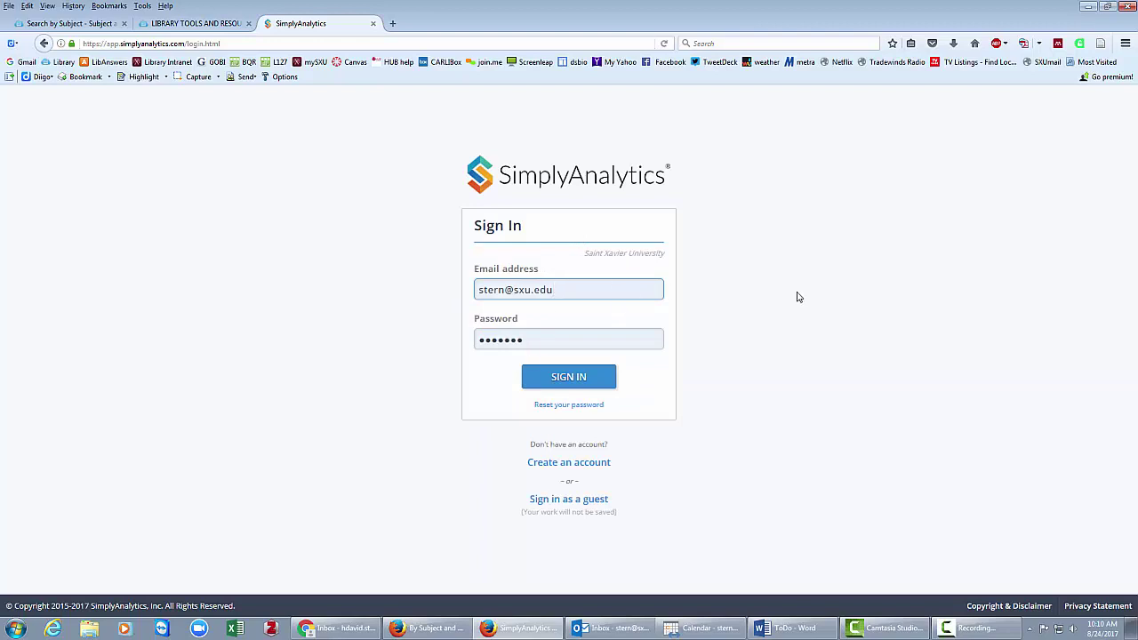
left_click(565, 500)
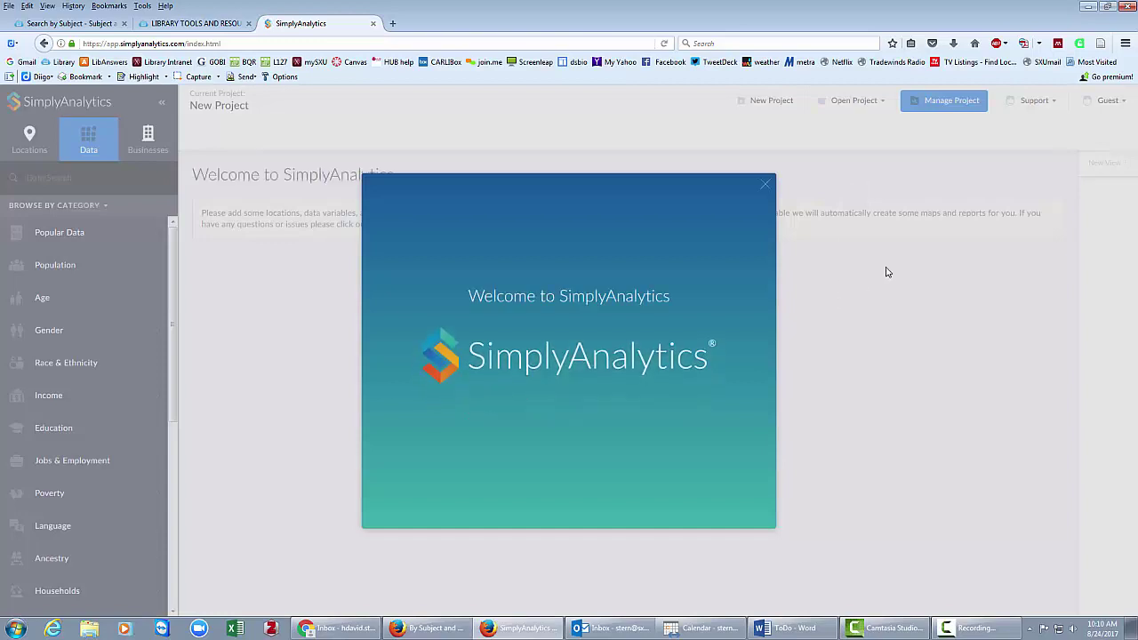
- Dismiss the welcome screen and create a new project for the state of Illinois with the suggested starter variables
left_click(765, 187)
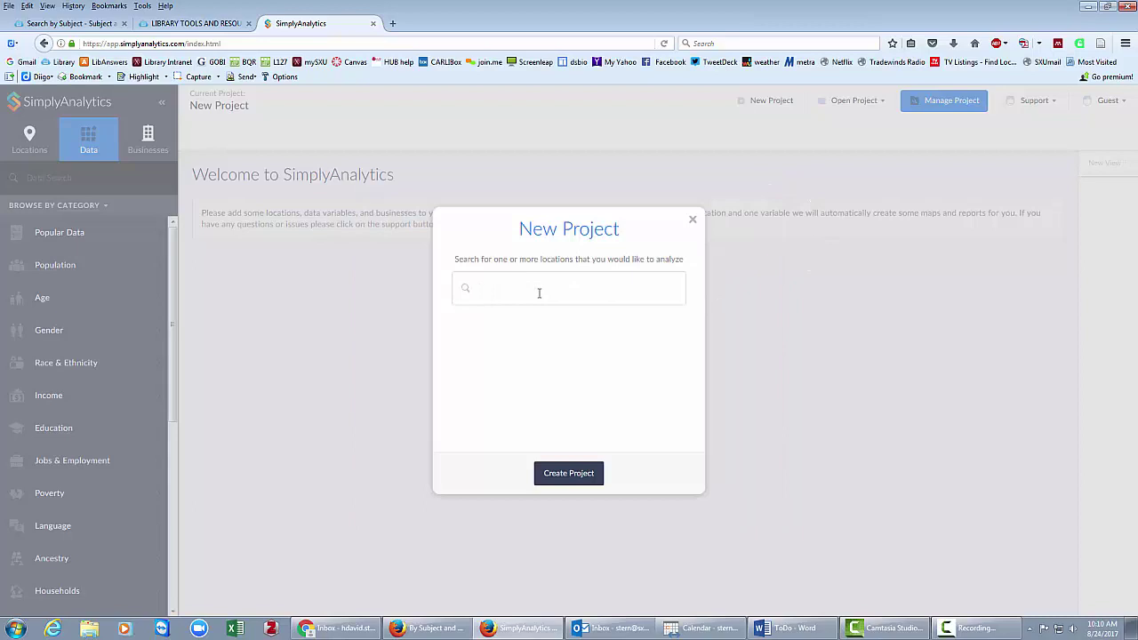
type("illinois")
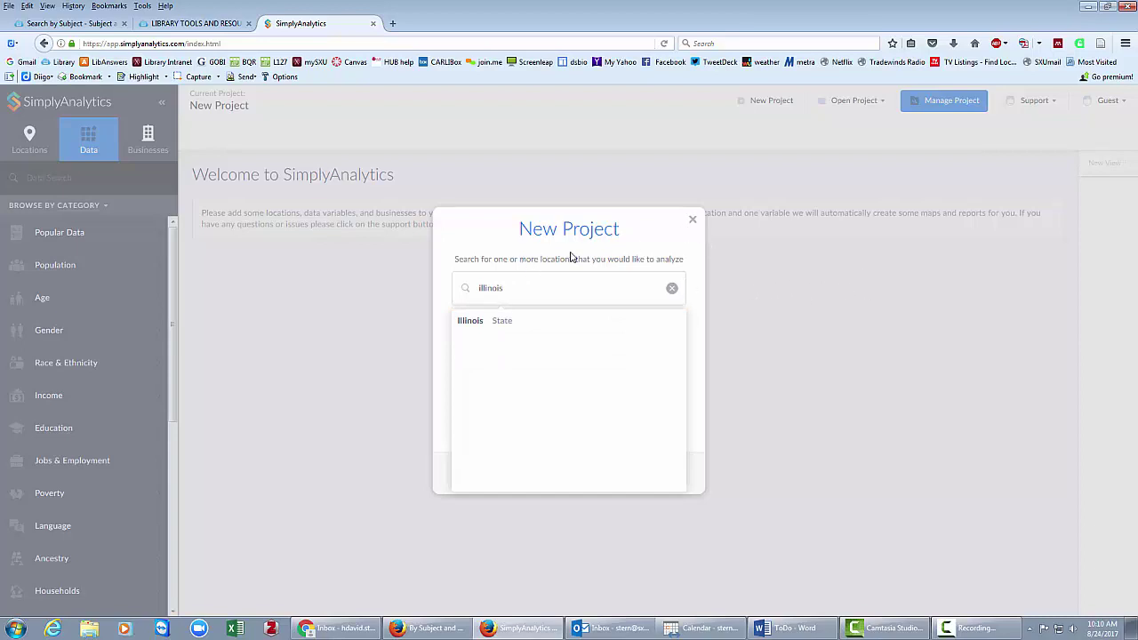
left_click(503, 321)
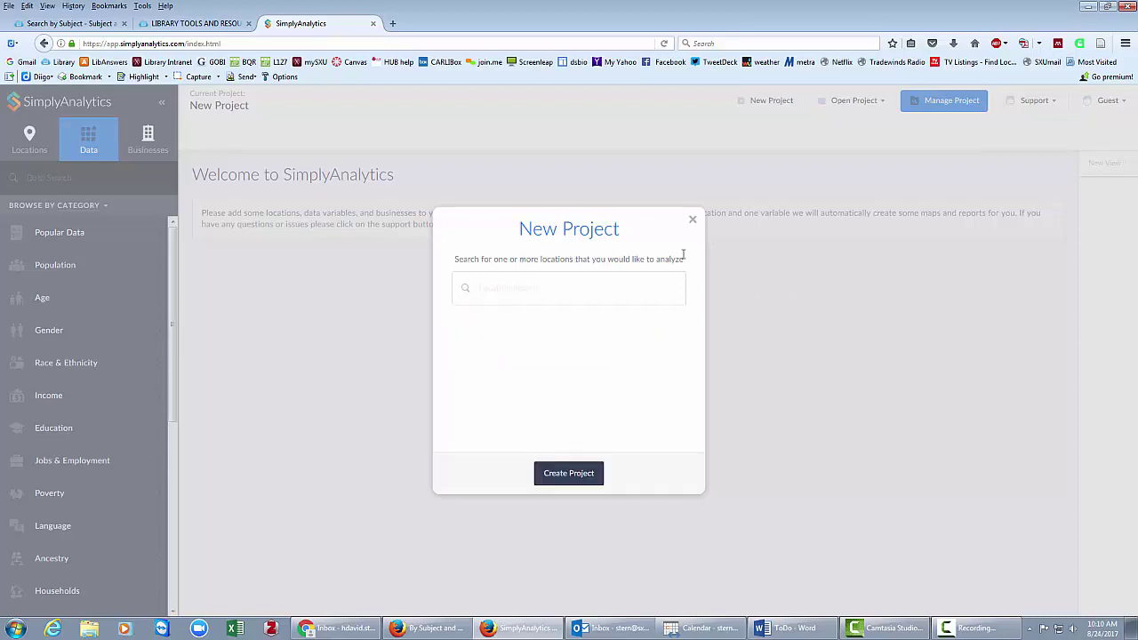
left_click(592, 473)
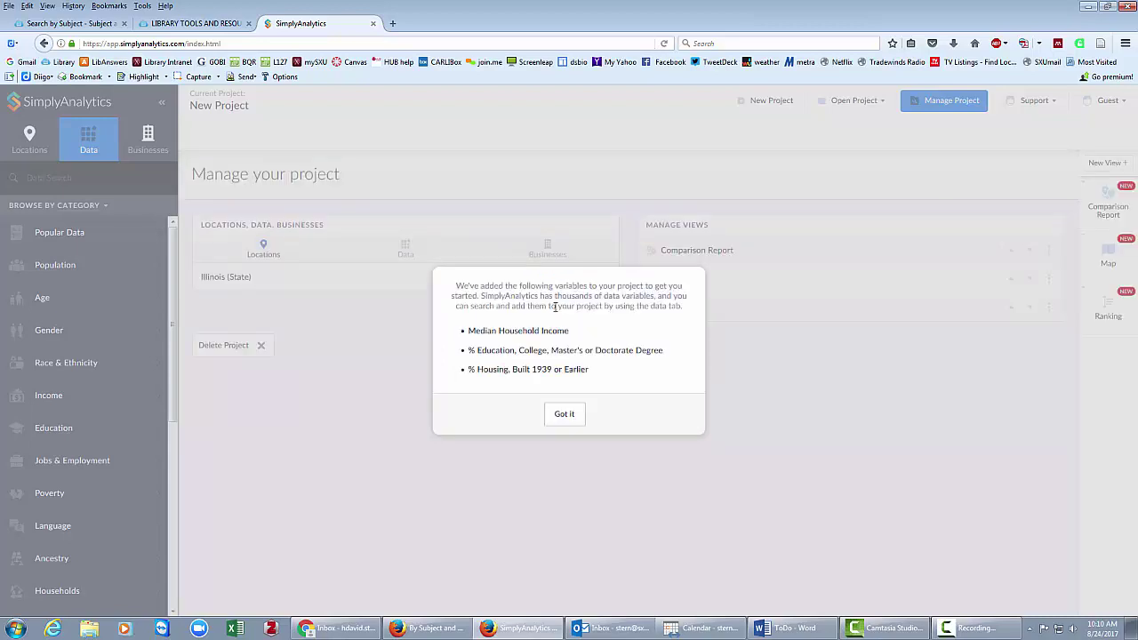
left_click(565, 416)
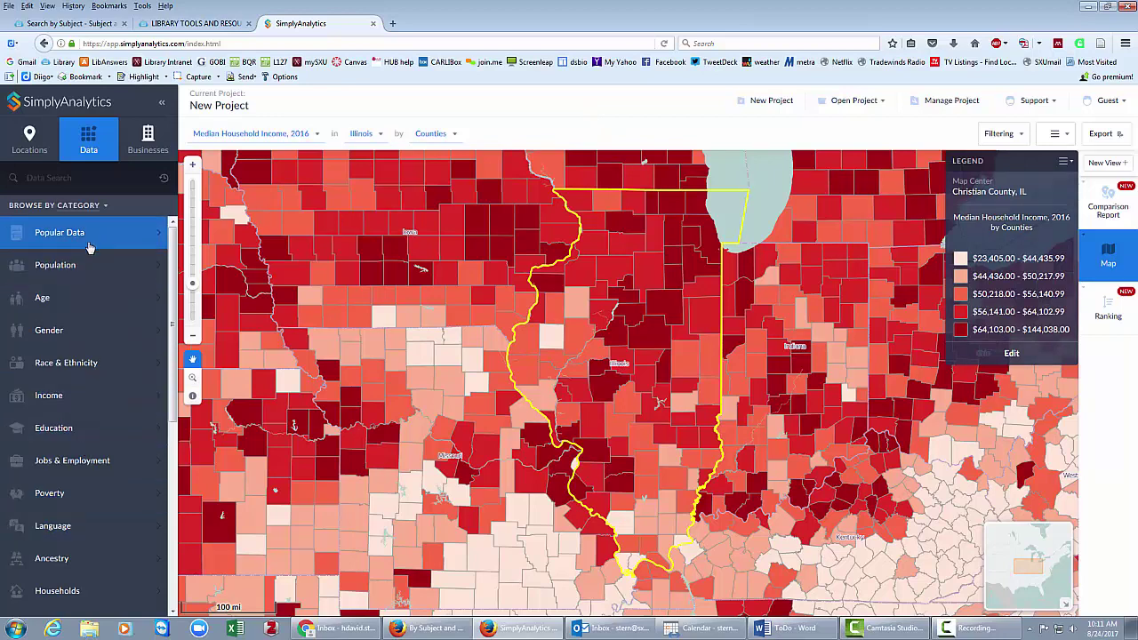
- Map the % Employment, Construction variable from the Jobs & Employment category and check the available geographic units
left_click(73, 463)
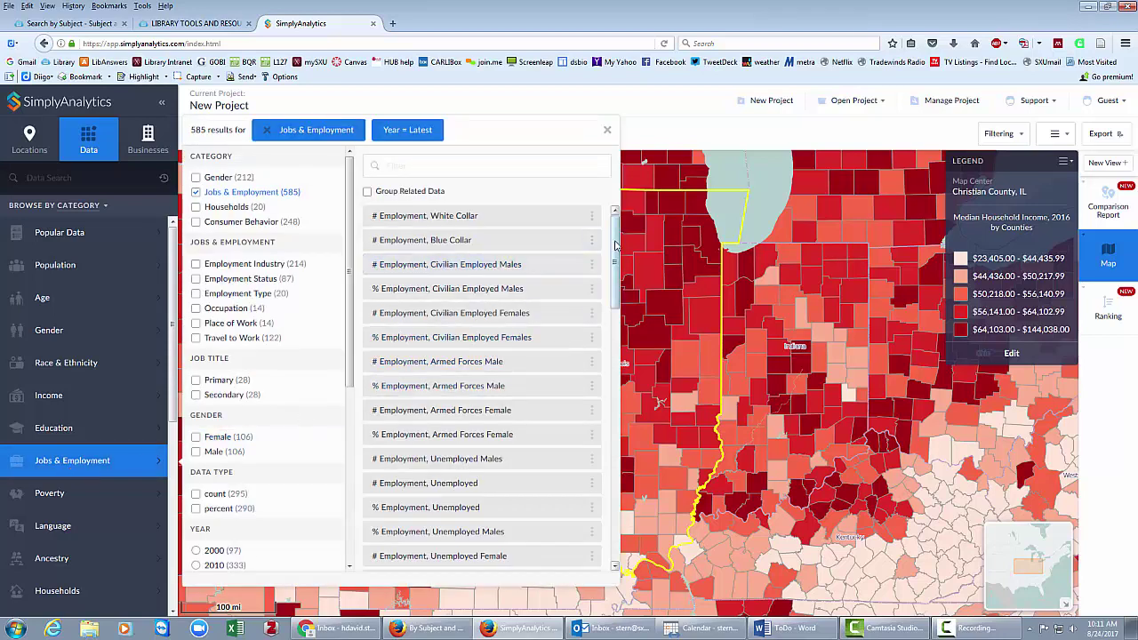
left_click_drag(615, 251, 622, 421)
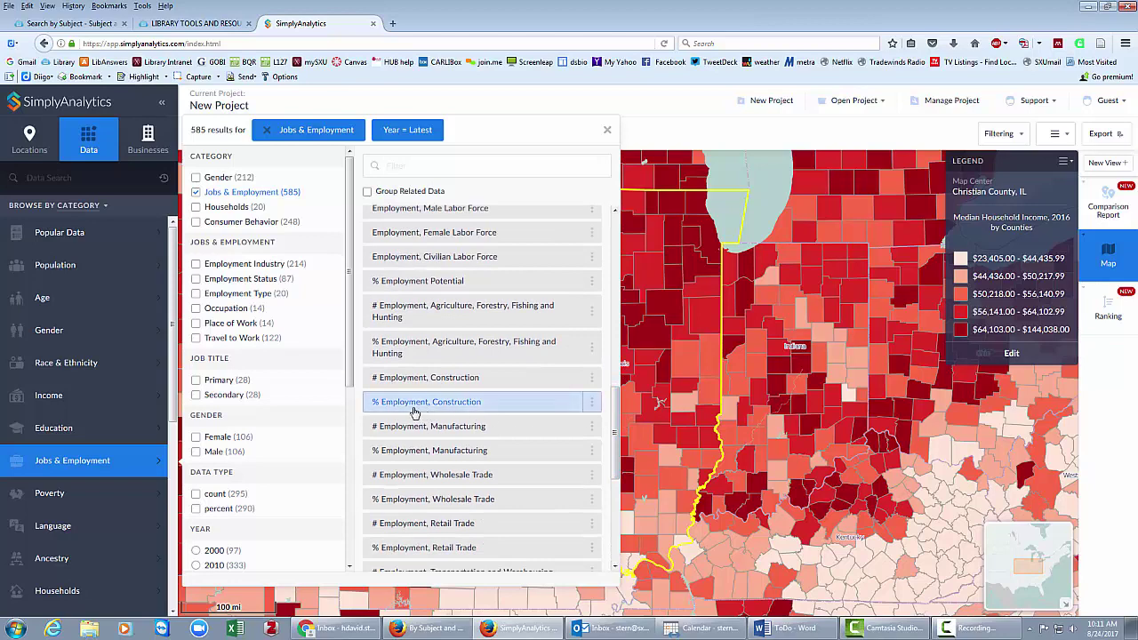
left_click(452, 405)
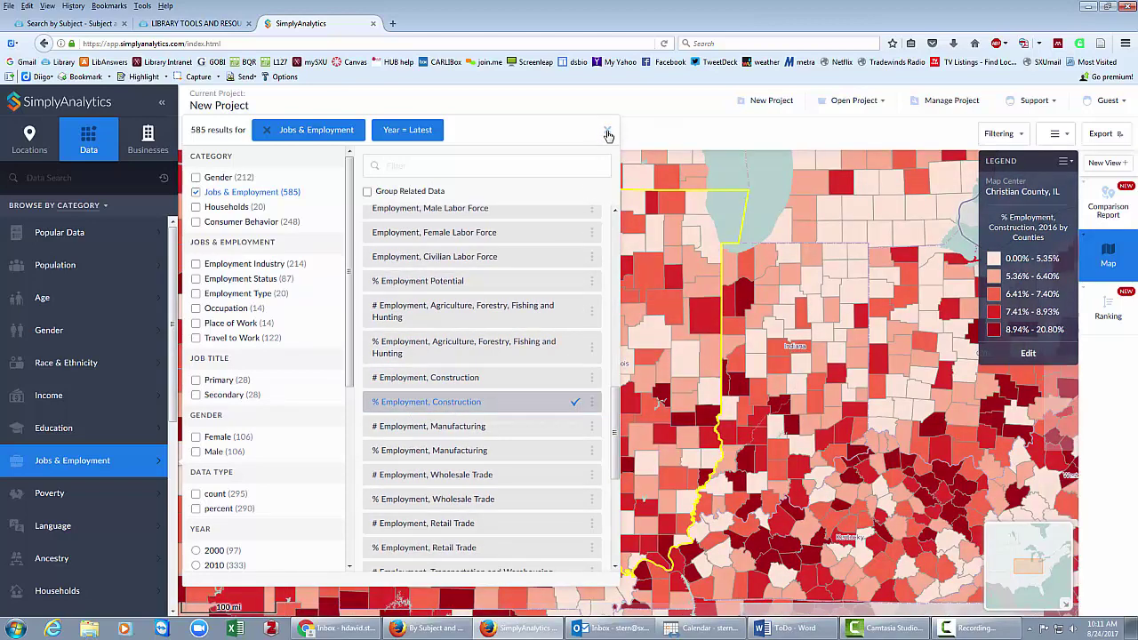
left_click(607, 133)
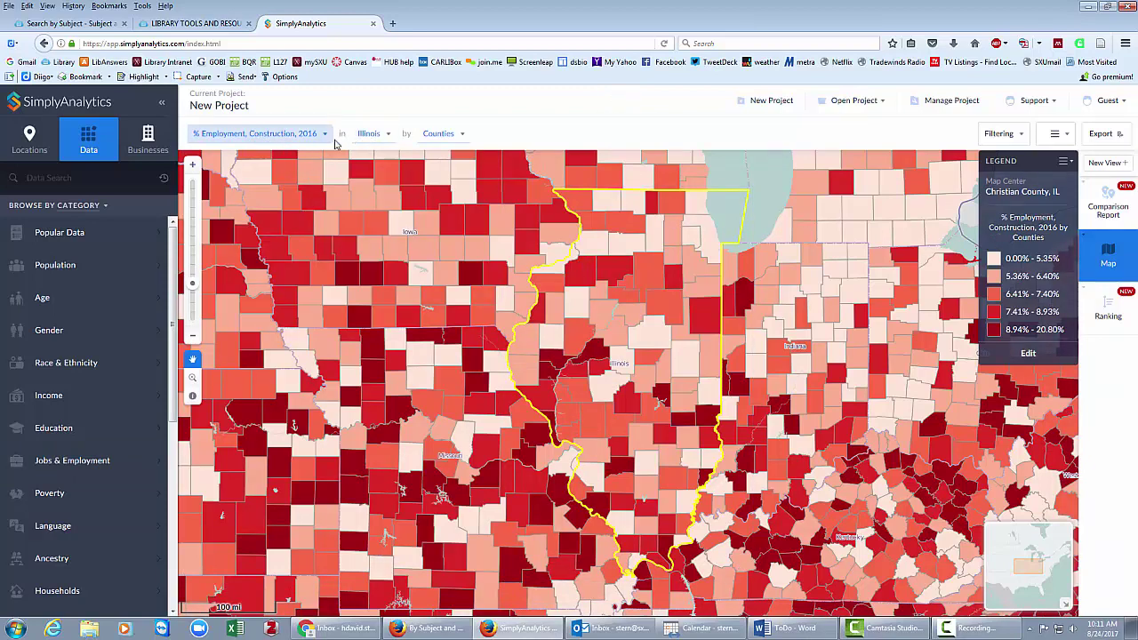
left_click(461, 136)
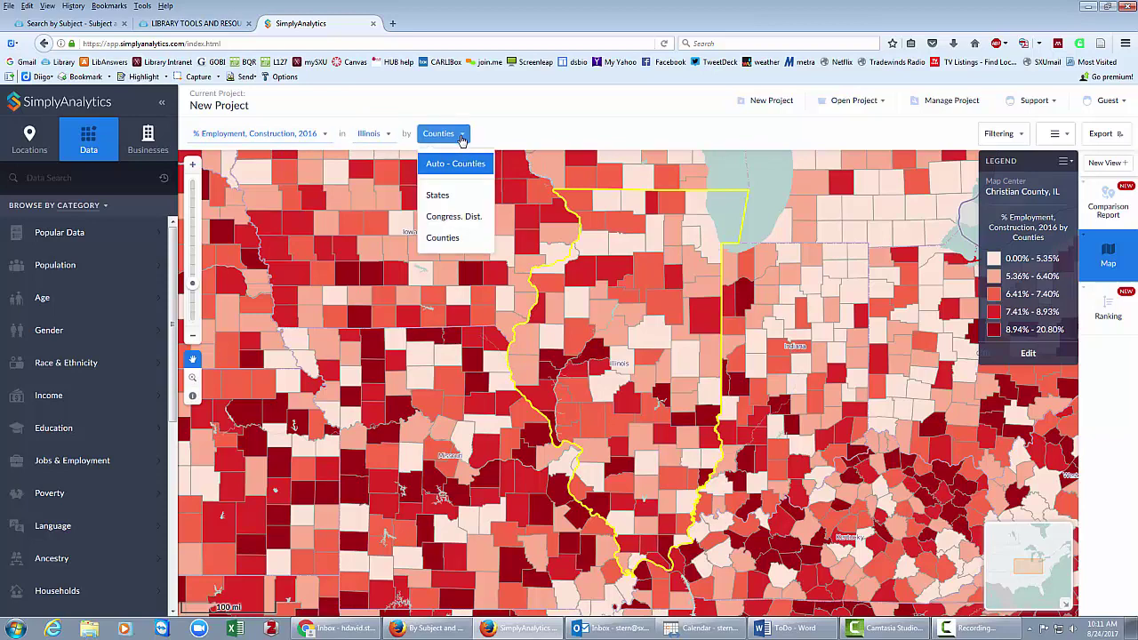
left_click(516, 134)
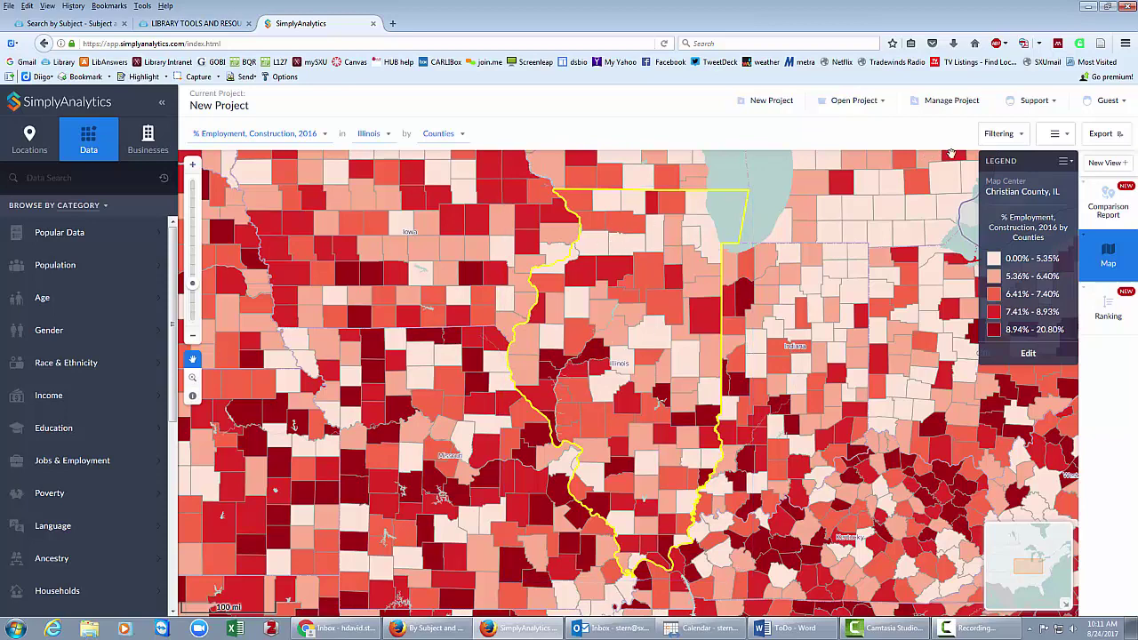
- Filter the map to areas where Median Household Income, 2016 is greater than $55,000
left_click(1023, 139)
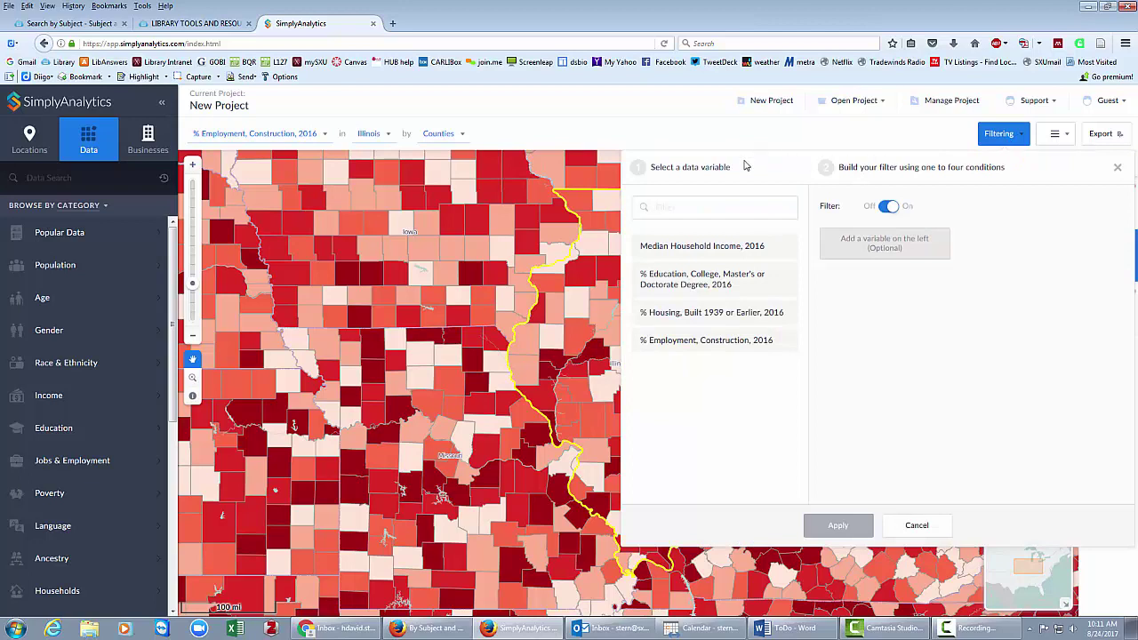
left_click(688, 253)
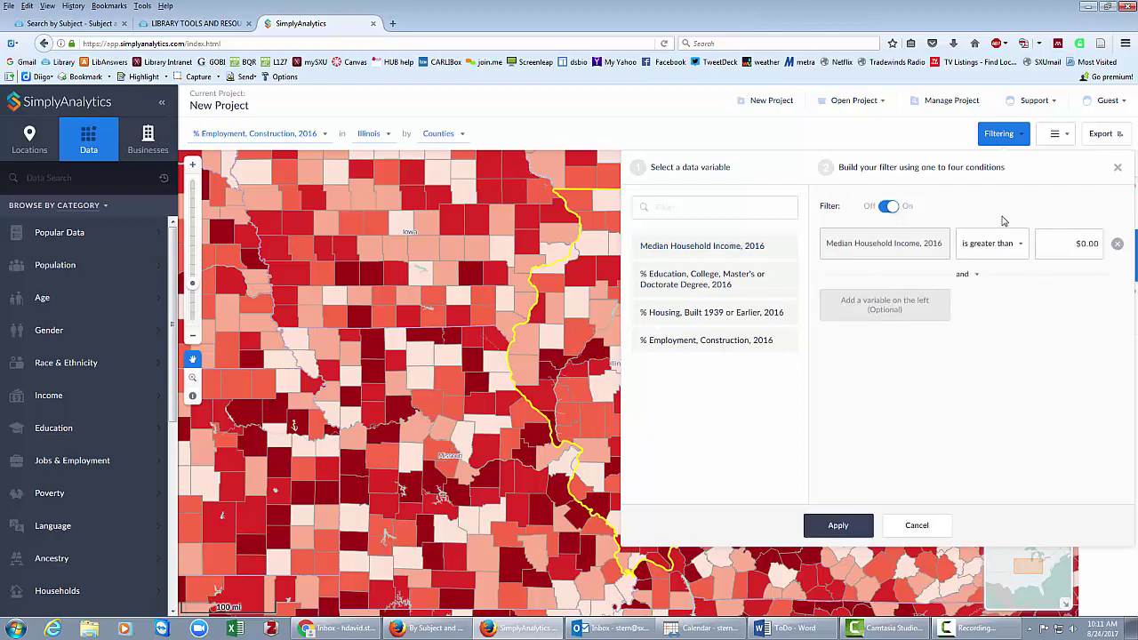
left_click(1082, 243)
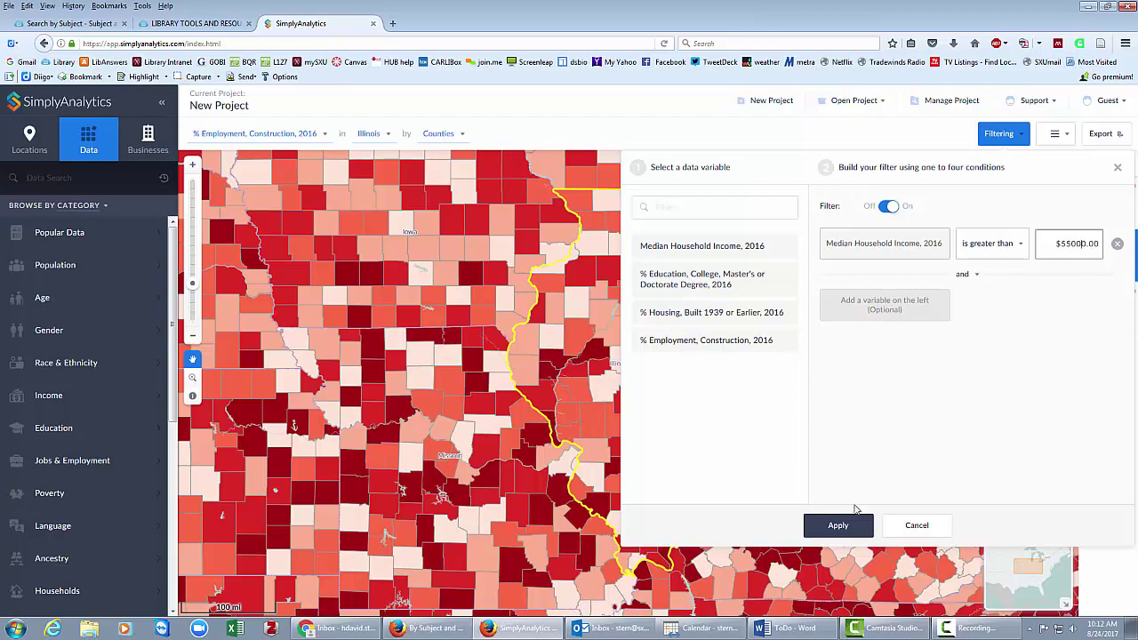
left_click(836, 526)
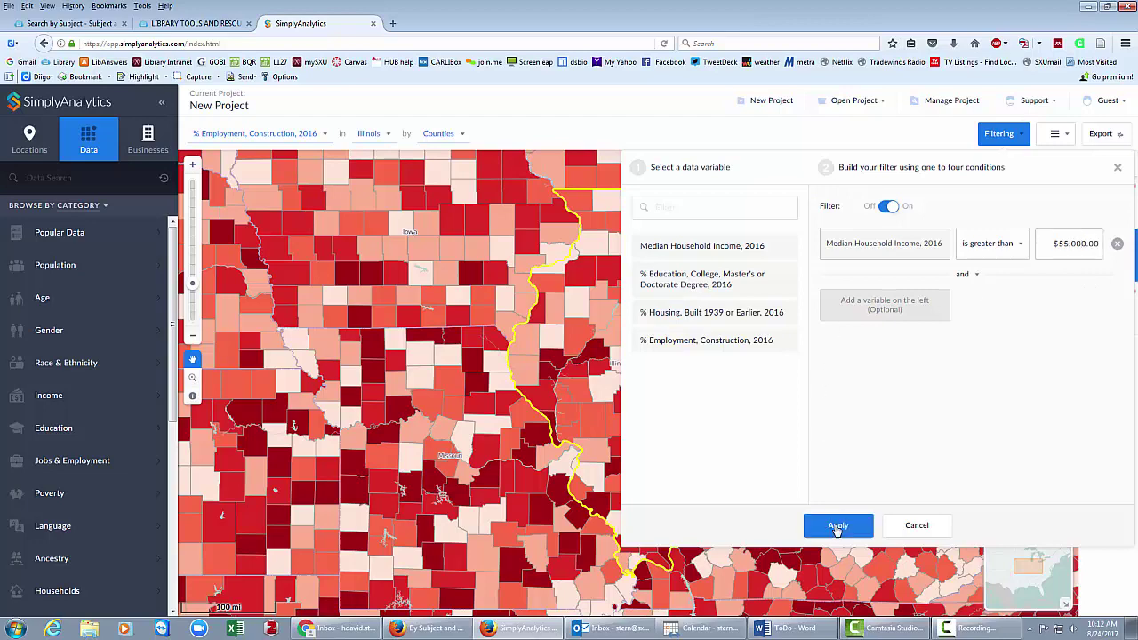
left_click(1118, 169)
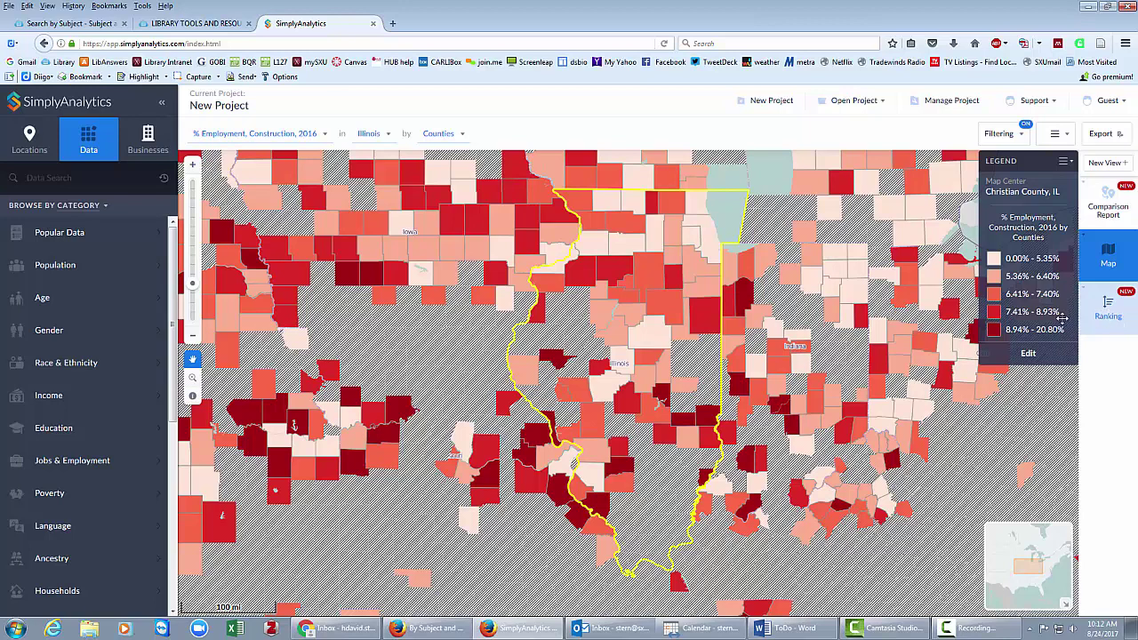
- Show the Illinois ranking by cities instead of congressional districts
left_click(1113, 314)
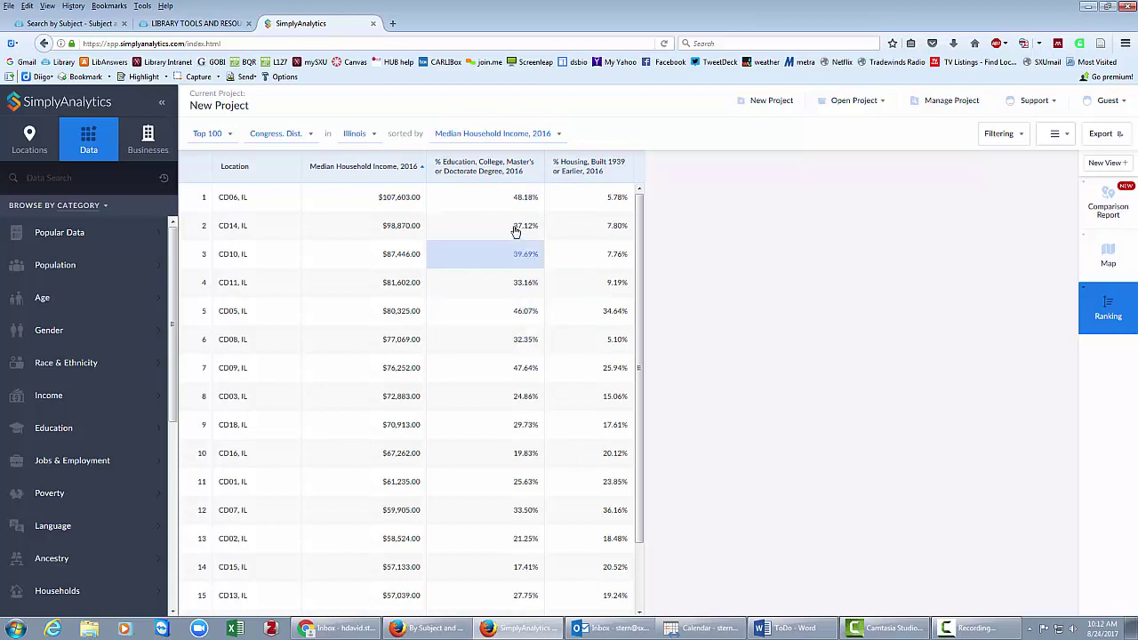
left_click(301, 138)
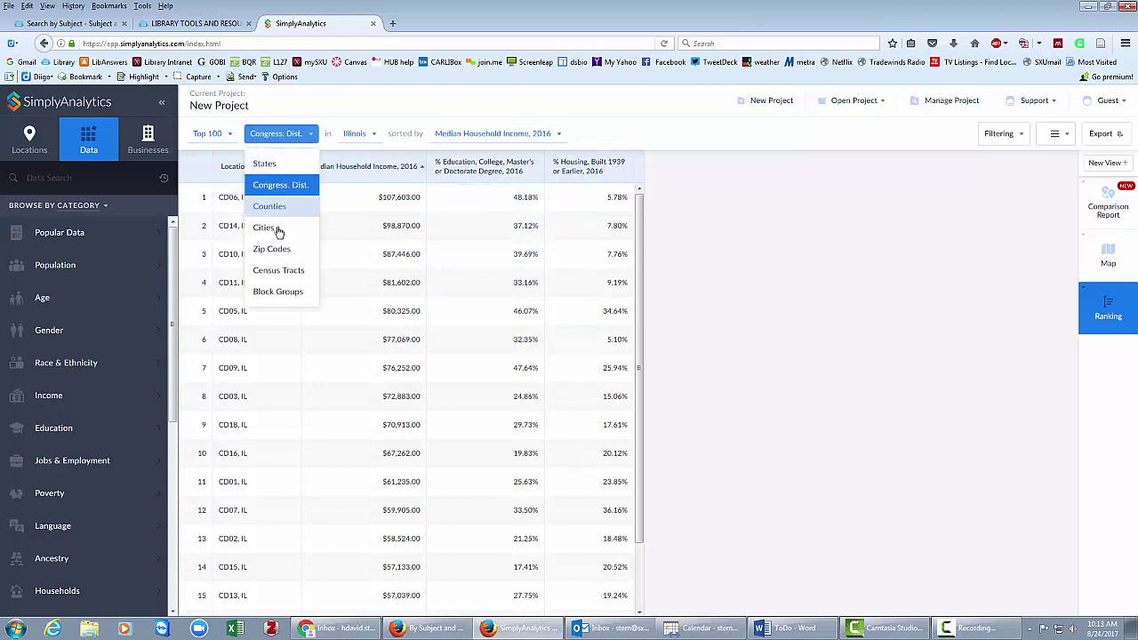
left_click(265, 227)
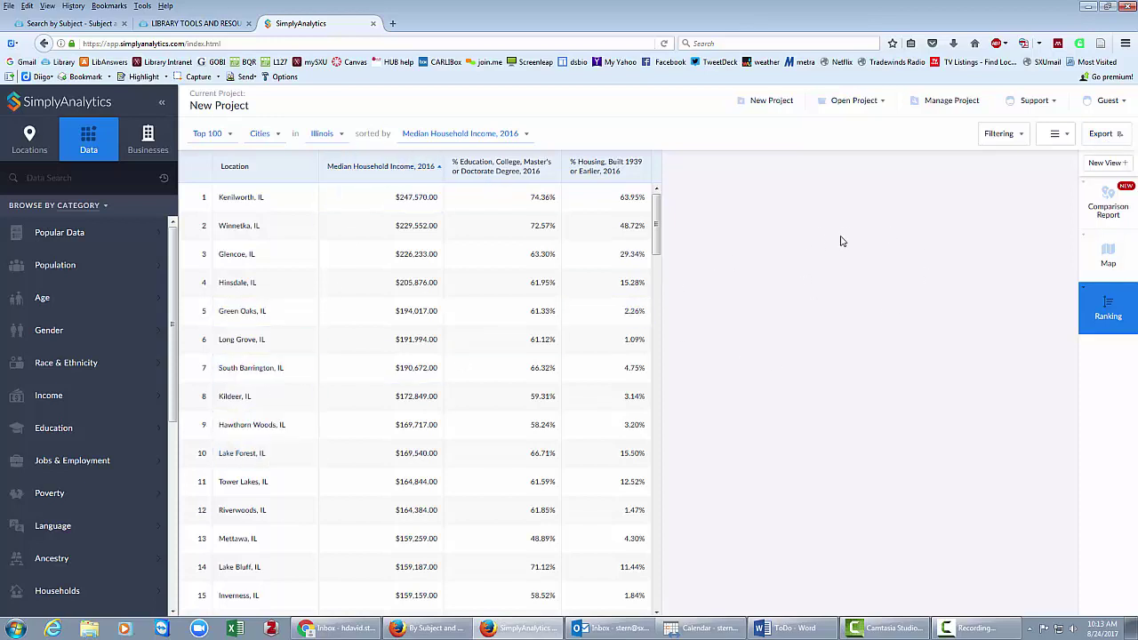
- Remove the % Housing, Built 1939 or Earlier, 2016 variable from the project's data
left_click(53, 395)
left_click(948, 105)
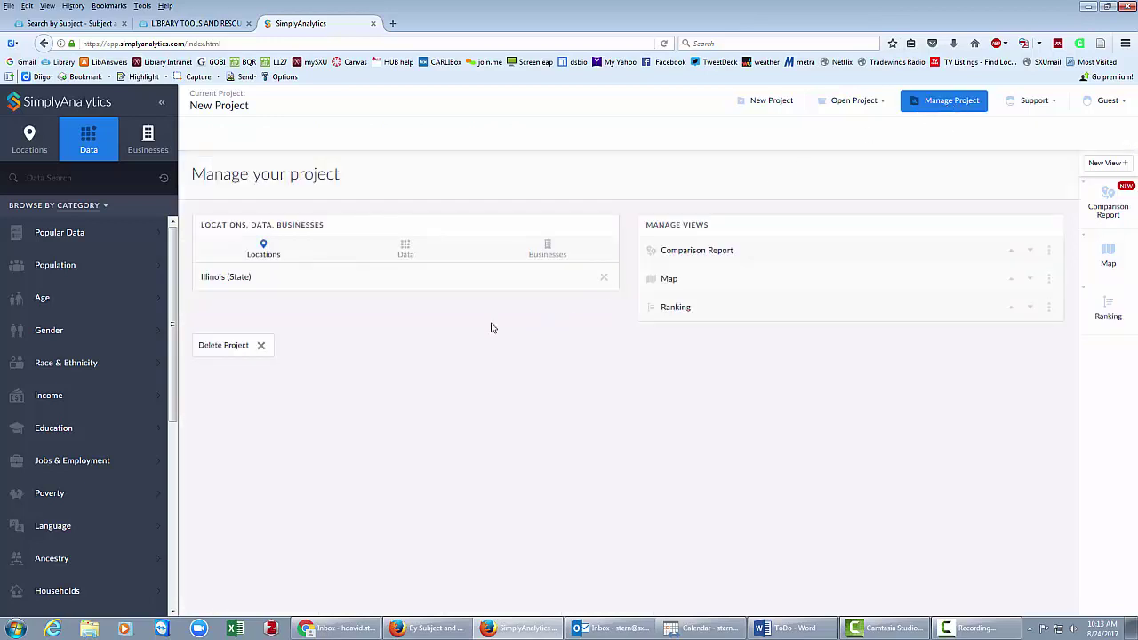
left_click(405, 250)
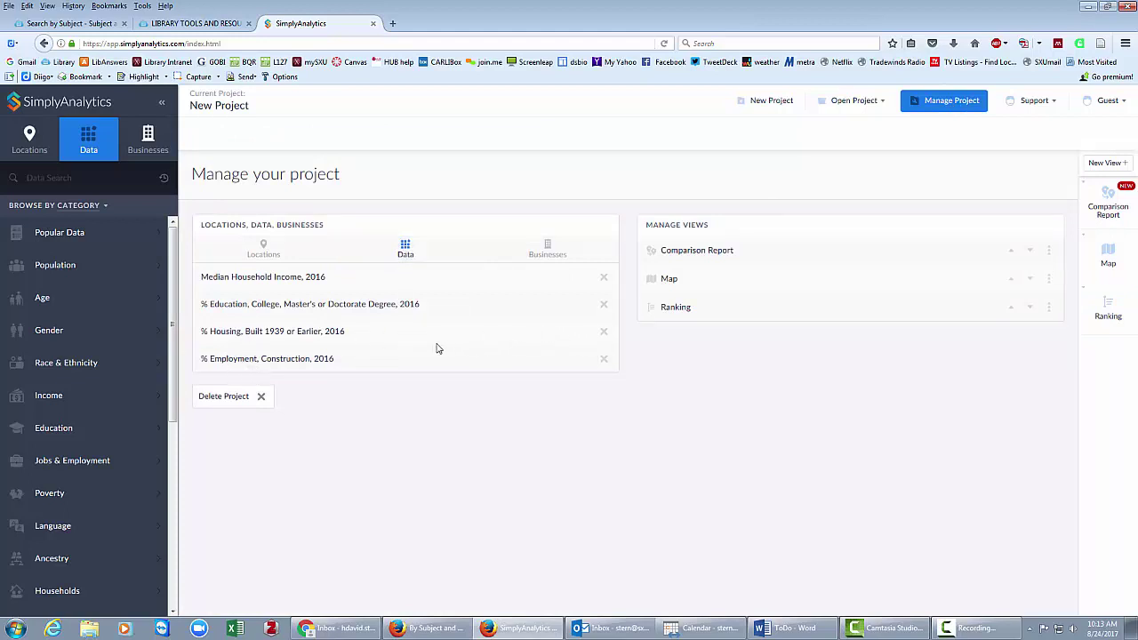
left_click(603, 334)
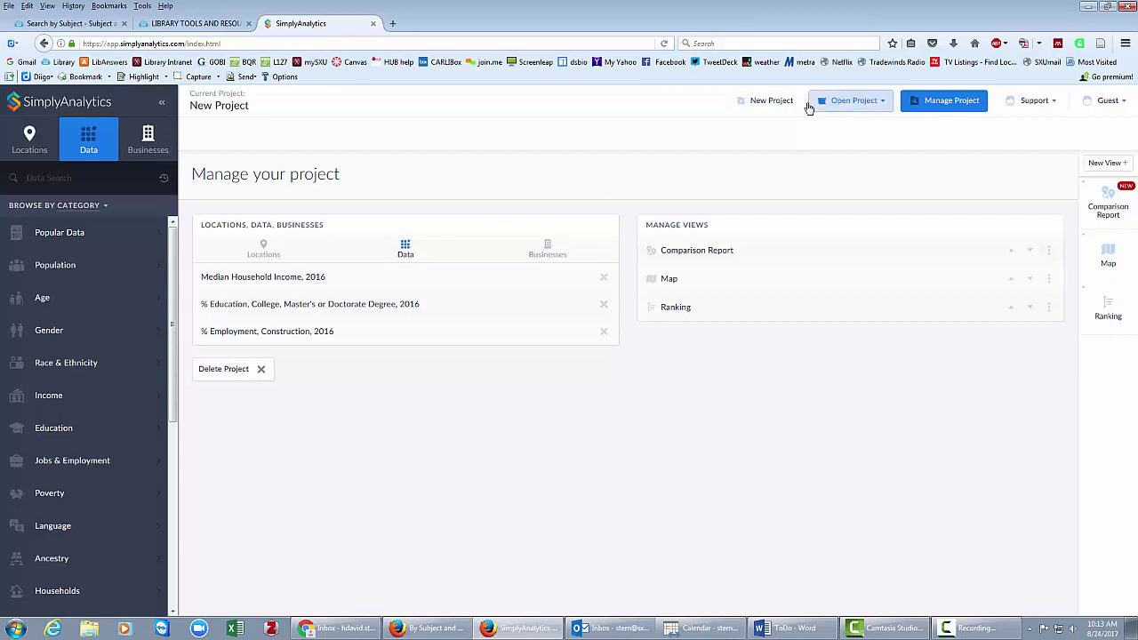
- Look through the list of existing projects, reopen the current one and view its city ranking
left_click(845, 100)
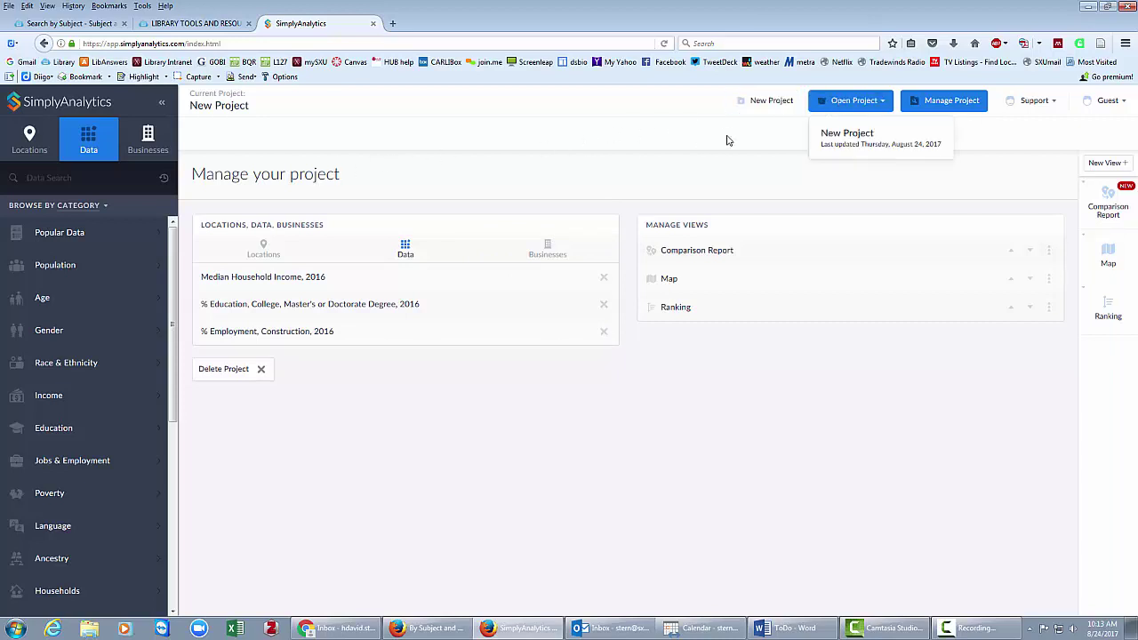
left_click(847, 141)
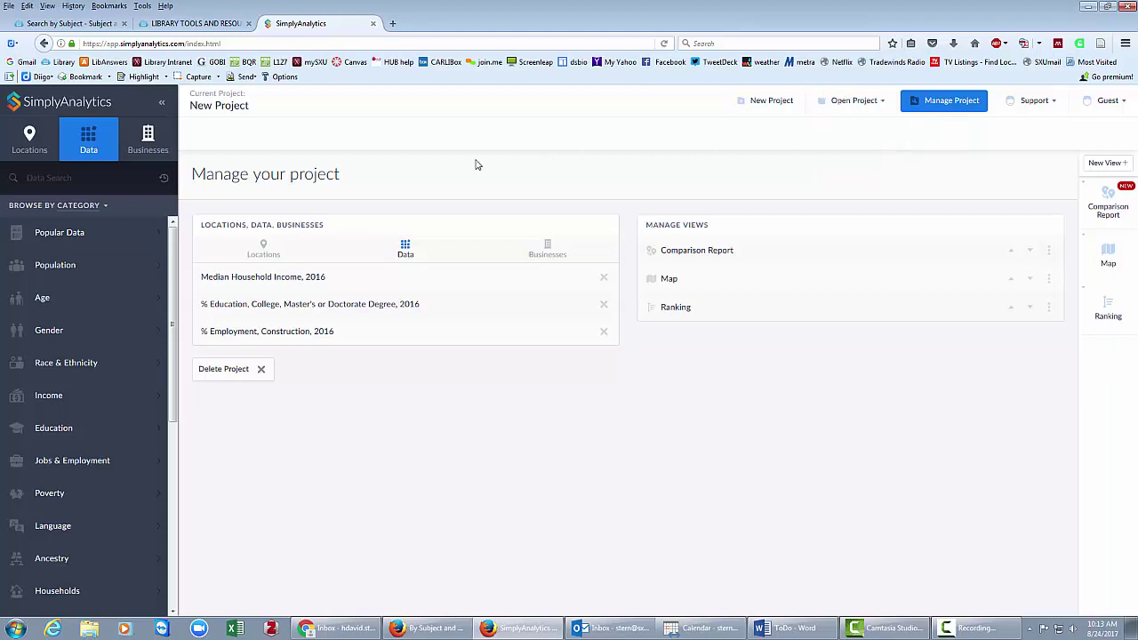
left_click(1108, 309)
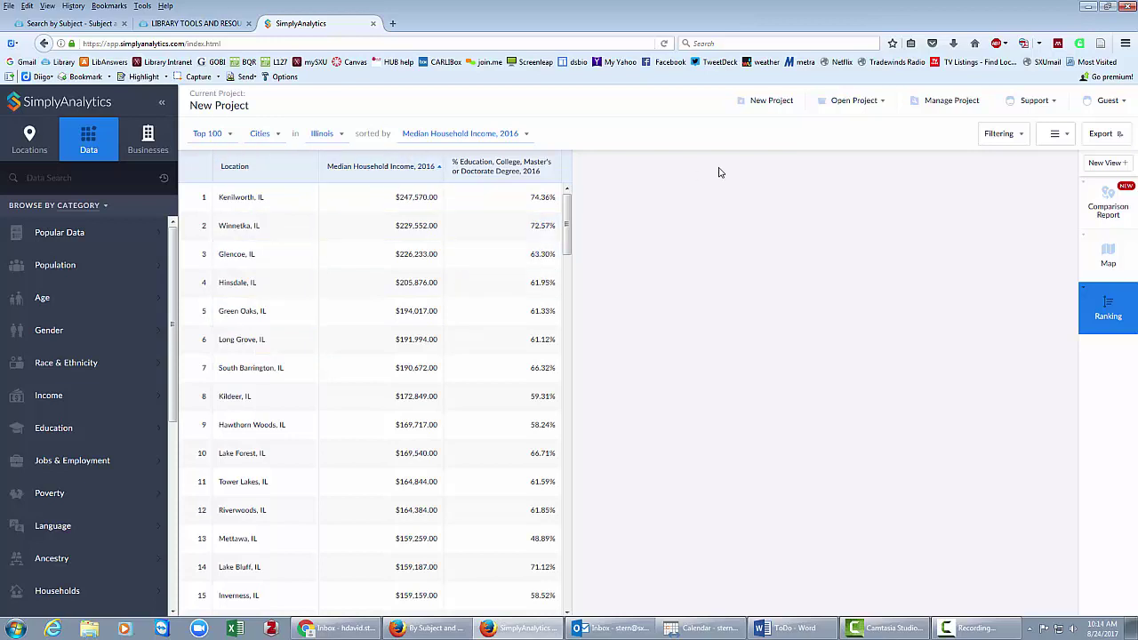
- Add the state of Indiana to the project and compare it with Illinois in the comparison report
left_click(1122, 190)
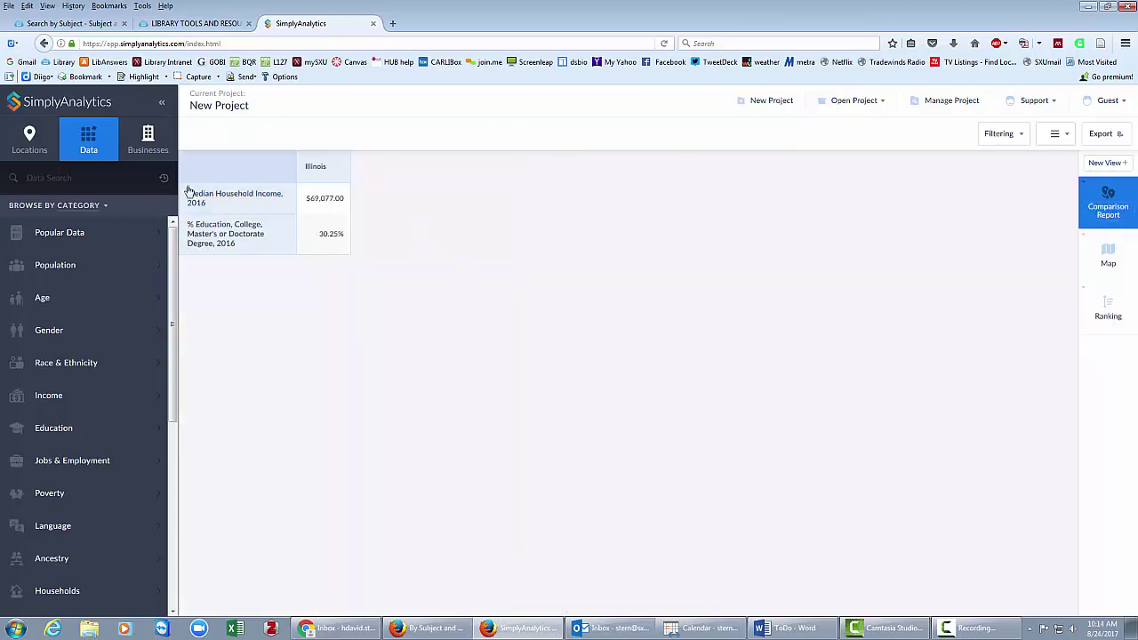
left_click(36, 145)
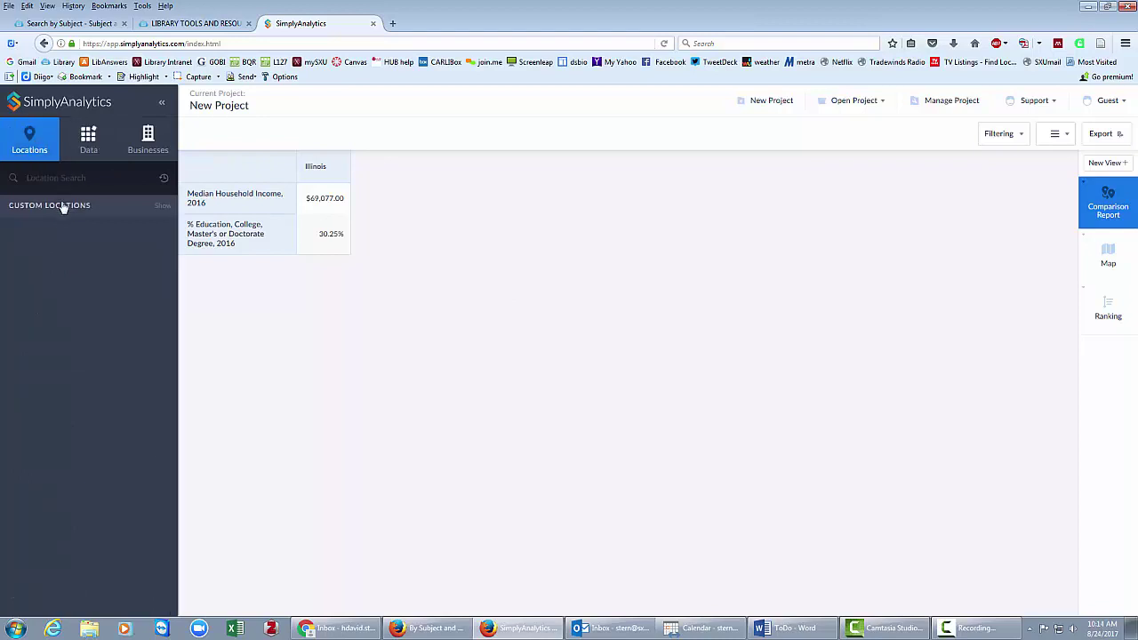
left_click(51, 179)
type("Ind")
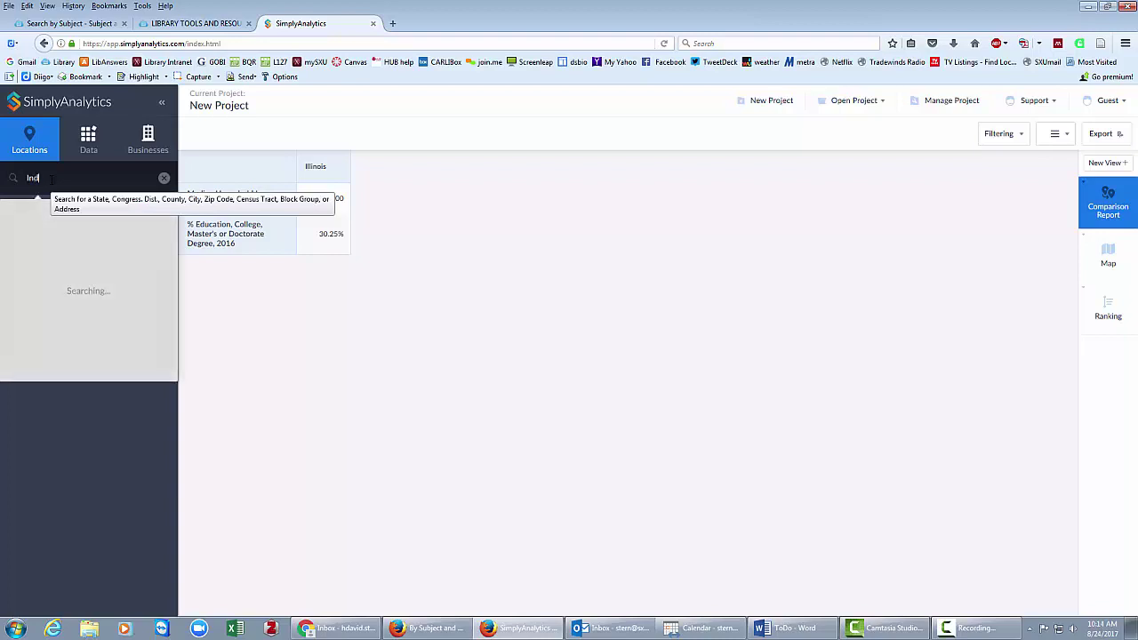
type("iana")
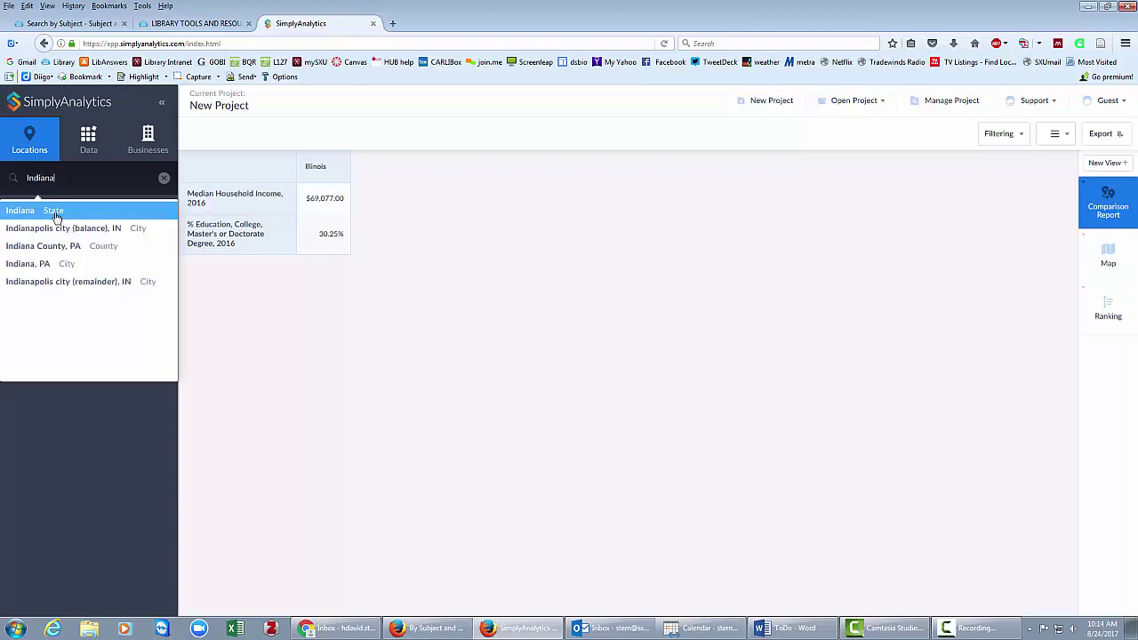
left_click(53, 214)
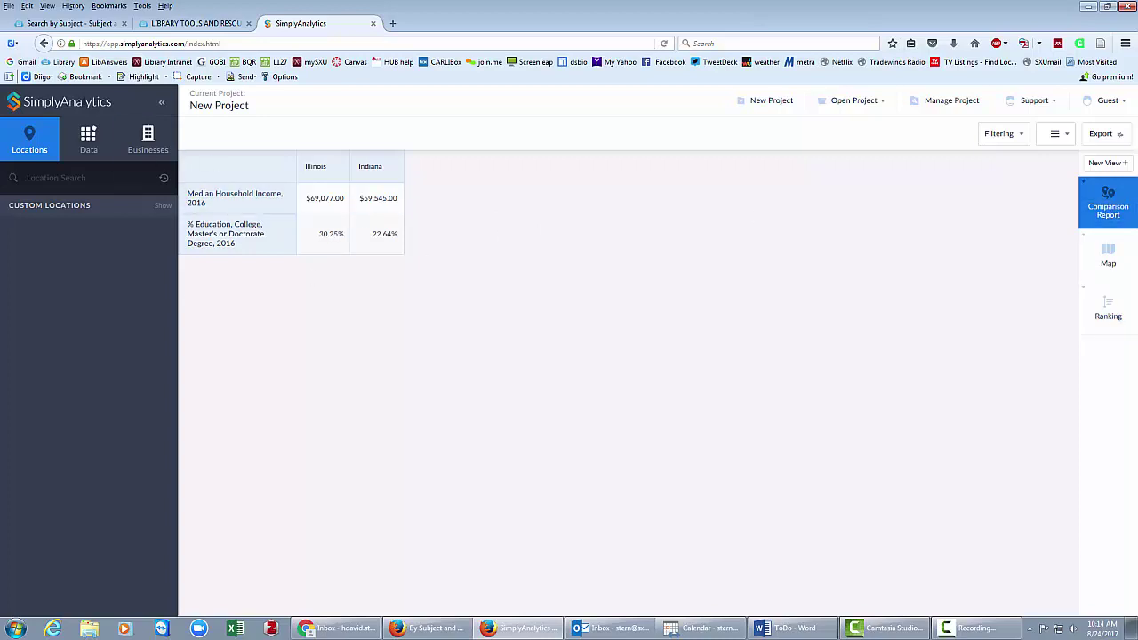
- Browse the data variables in the Consumer Behavior category and return to the map view
left_click(83, 153)
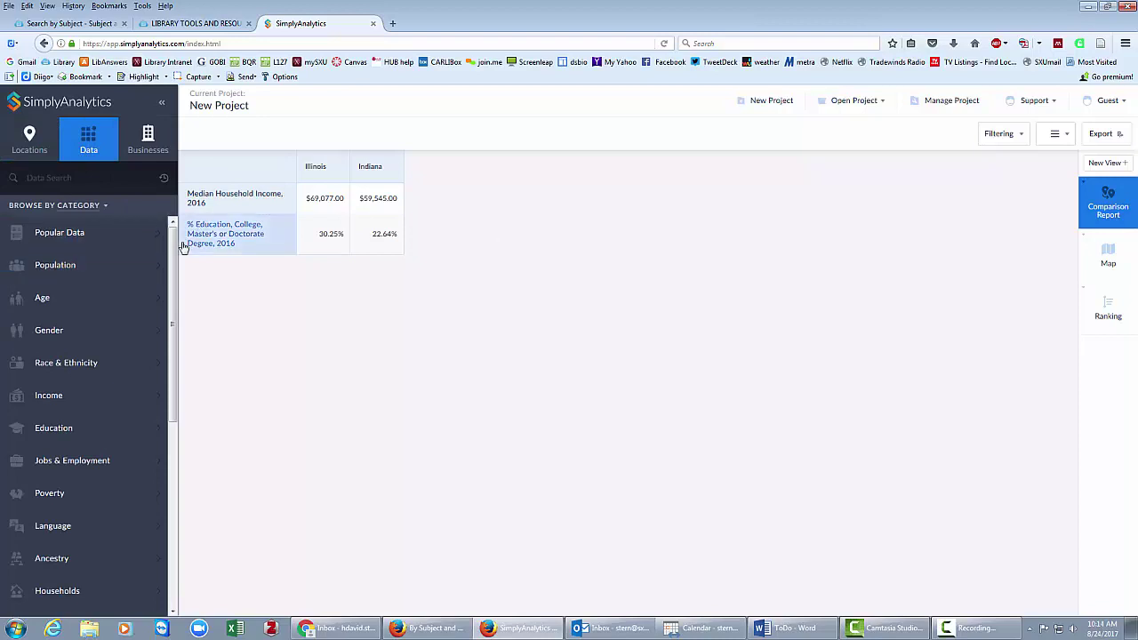
left_click_drag(172, 255, 178, 477)
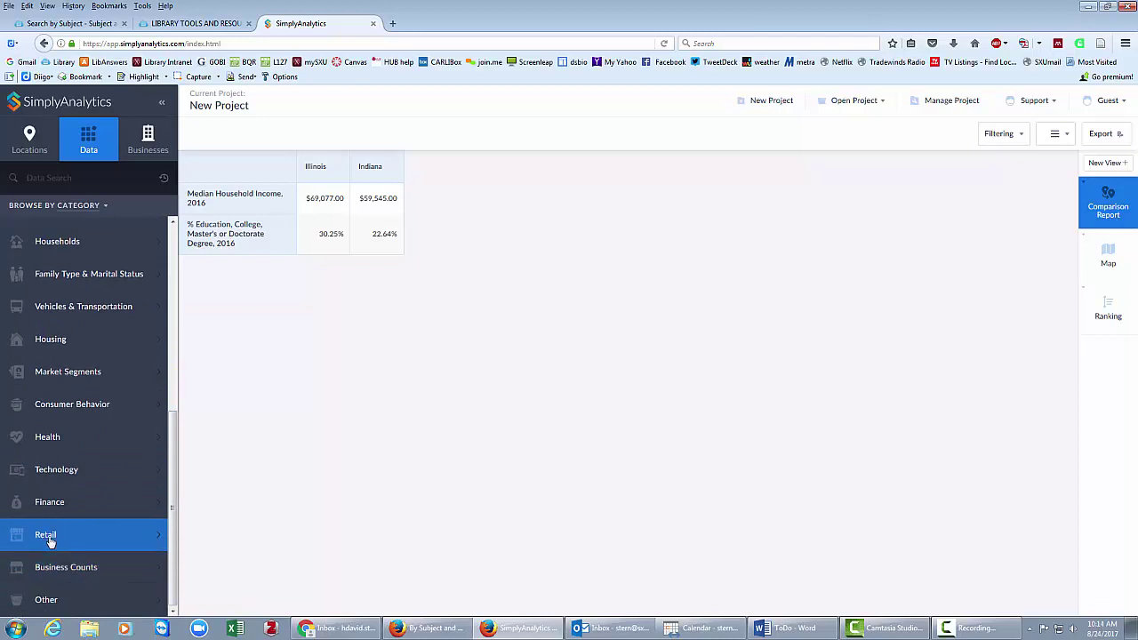
left_click(81, 406)
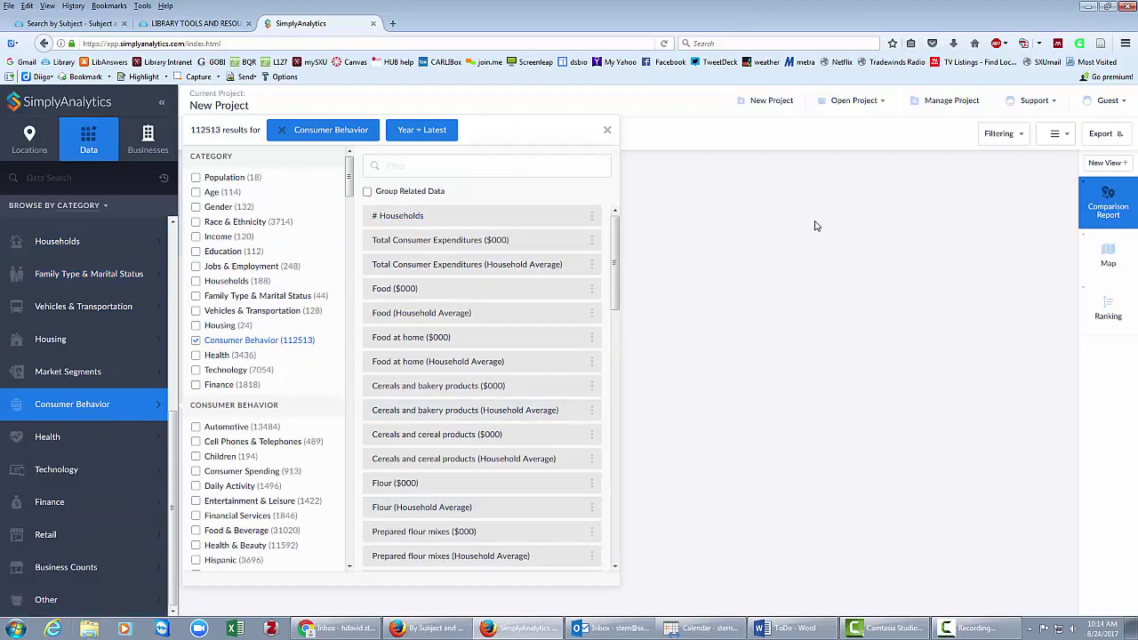
left_click(607, 130)
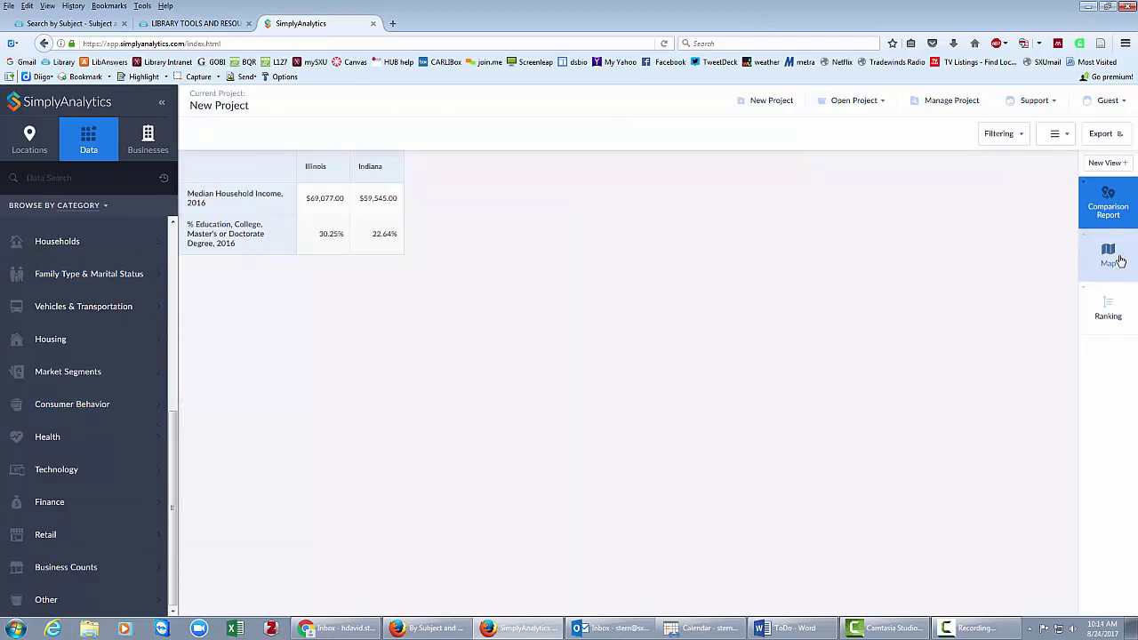
left_click(1111, 256)
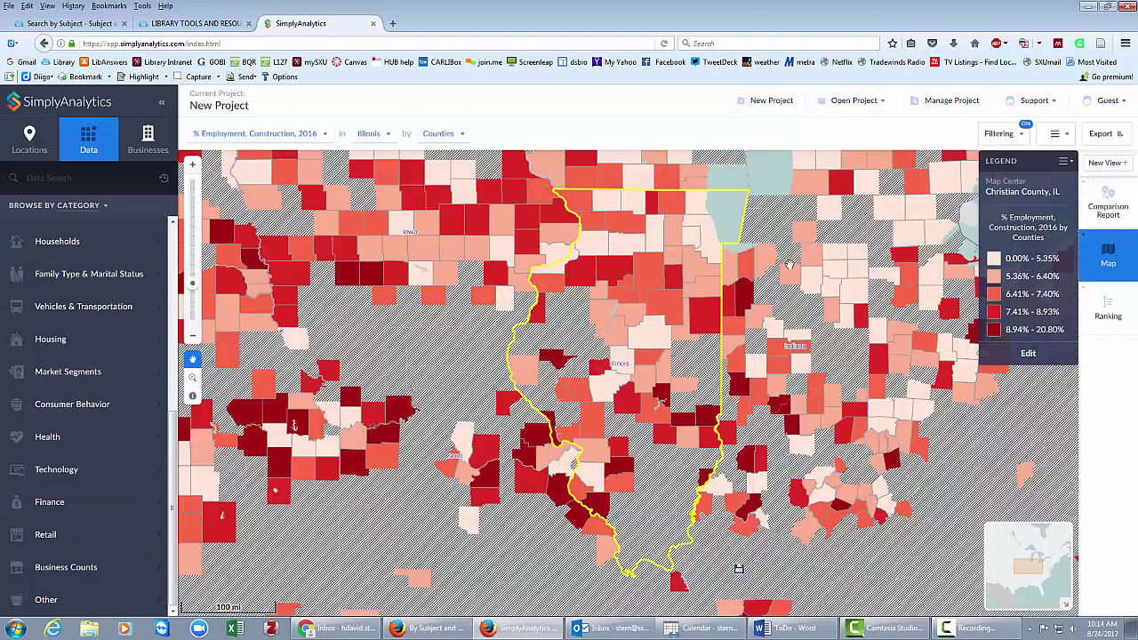